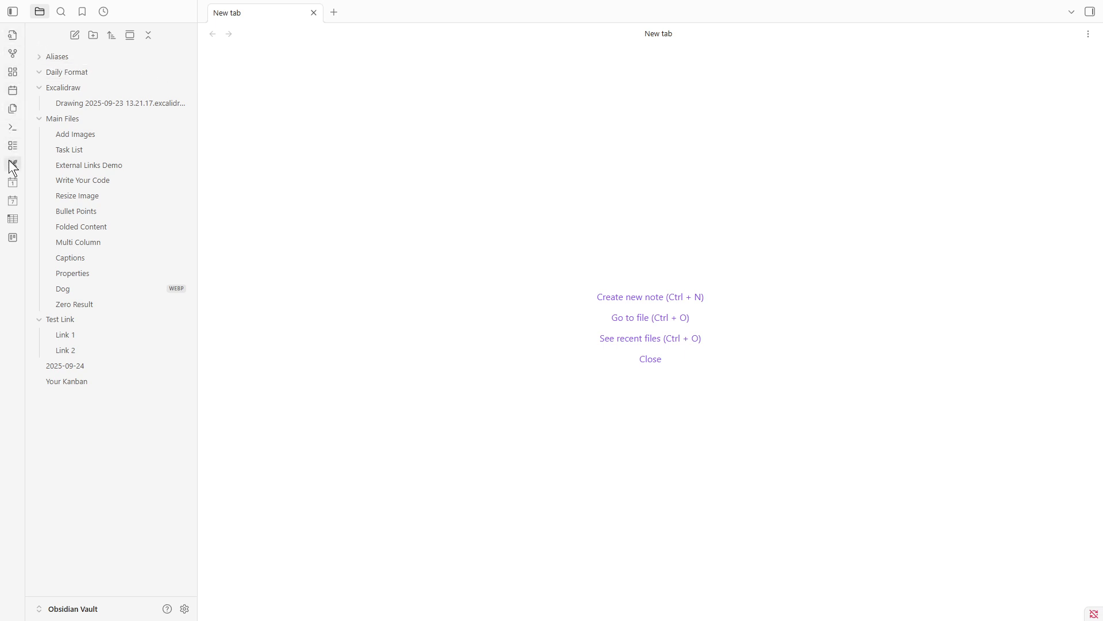
Step: Drag the calendar icon lower in the left ribbon's shortcut order
left_click_drag(7, 192, 8, 218)
Step: Show the vault's graph view and pan the canvas into position
left_click(14, 53)
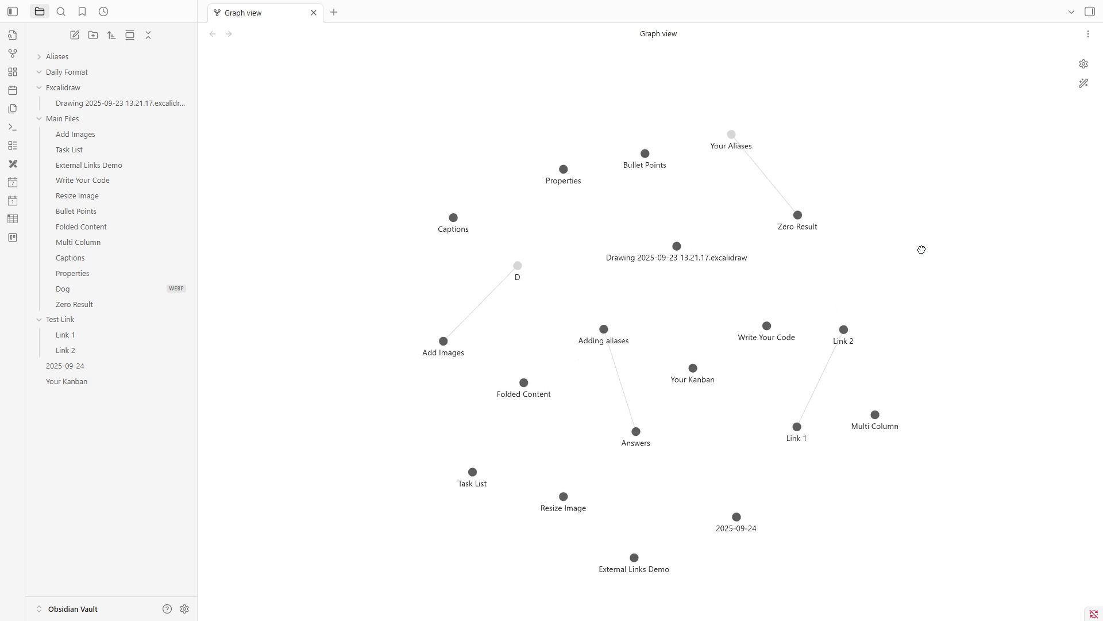
left_click_drag(813, 206, 876, 254)
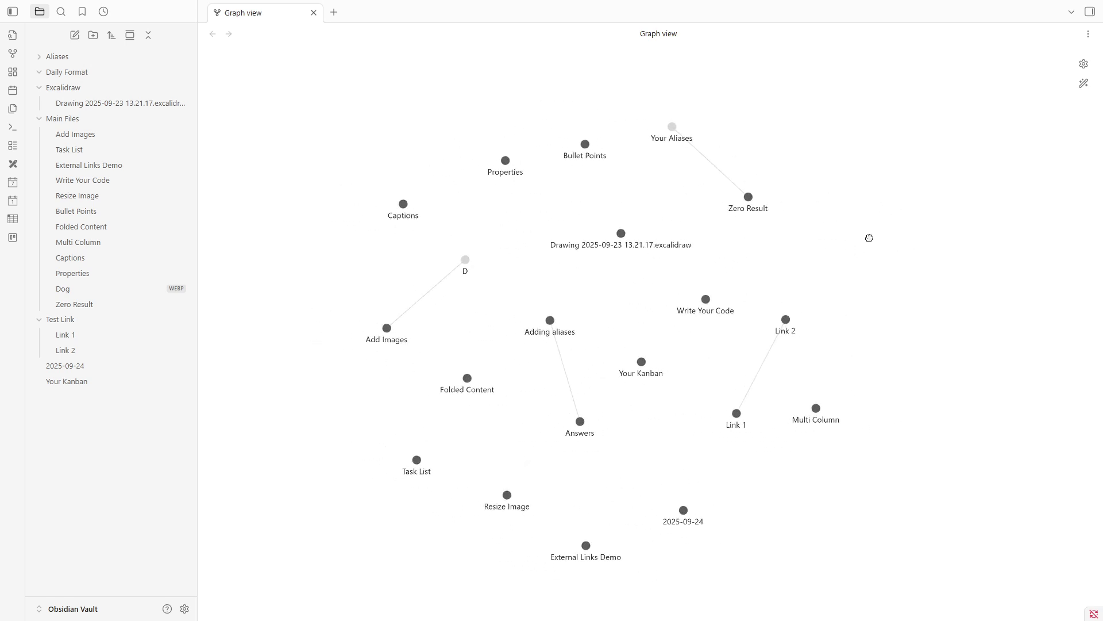
scroll(856, 240, "down", 3)
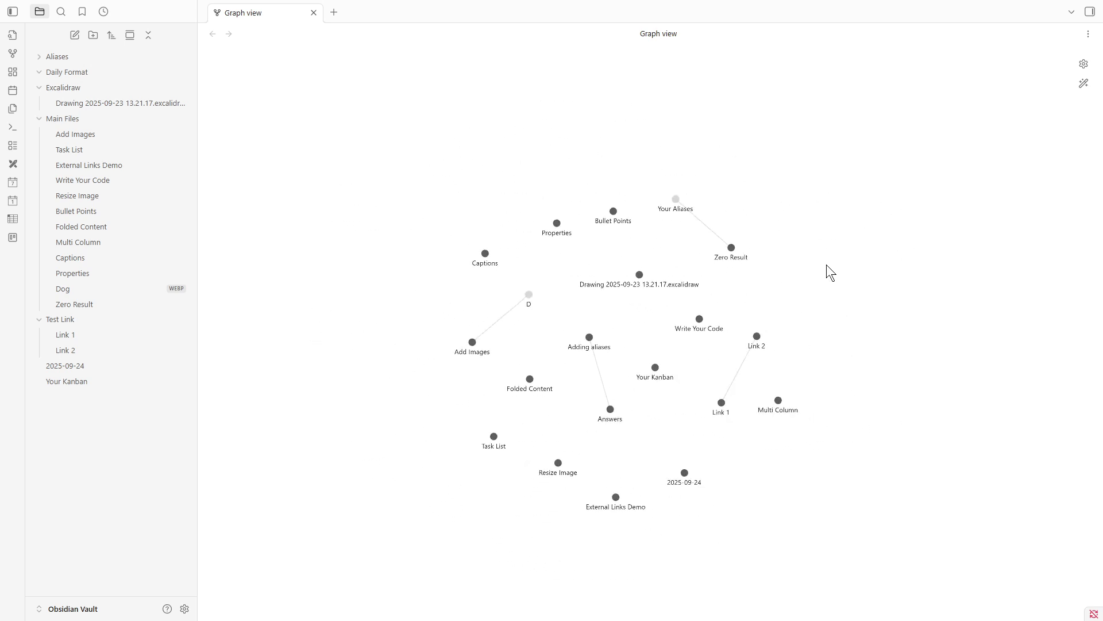
mouse_move(827, 271)
left_mouse_down()
mouse_move(776, 217)
mouse_move(808, 239)
left_mouse_up()
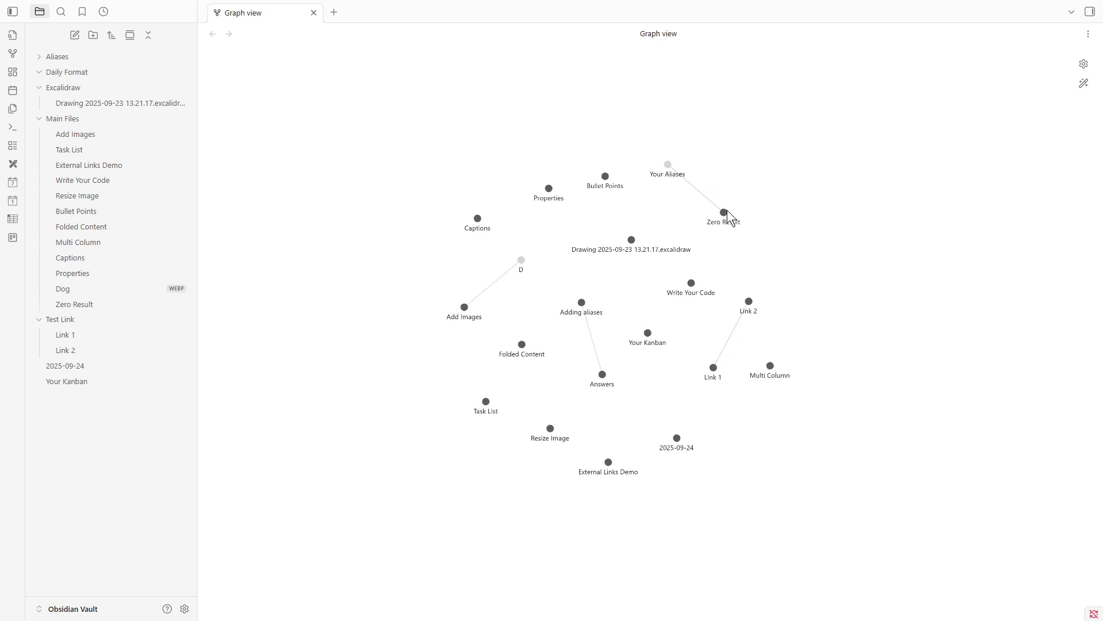
Step: Reposition the Zero Result node toward the top and the D and Adding aliases nodes to the left
left_click_drag(726, 221, 527, 151)
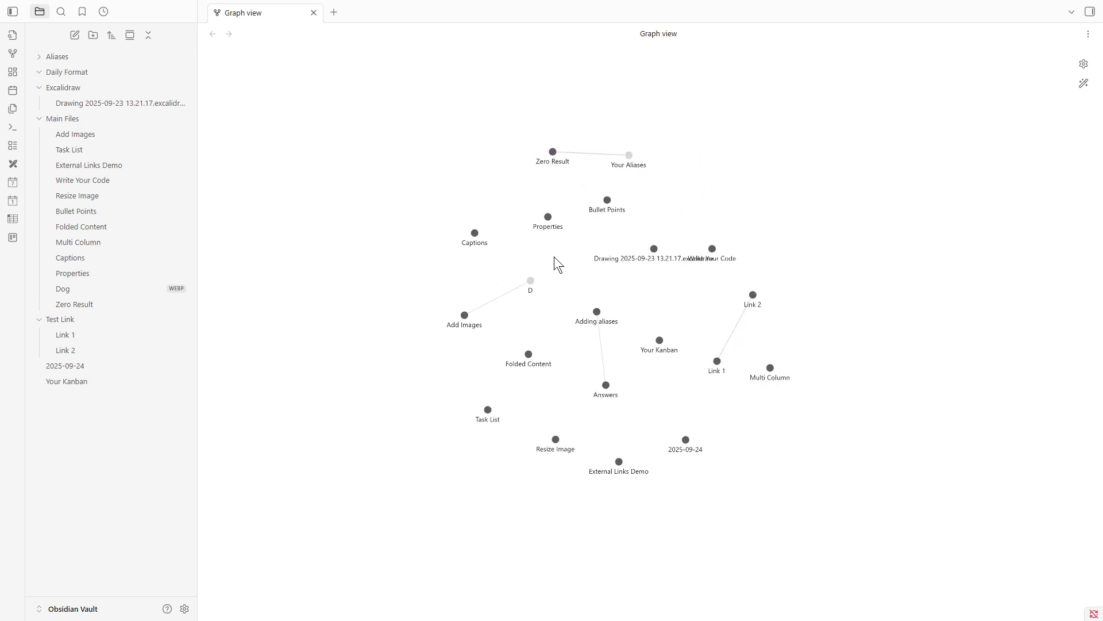
left_click_drag(532, 284, 444, 279)
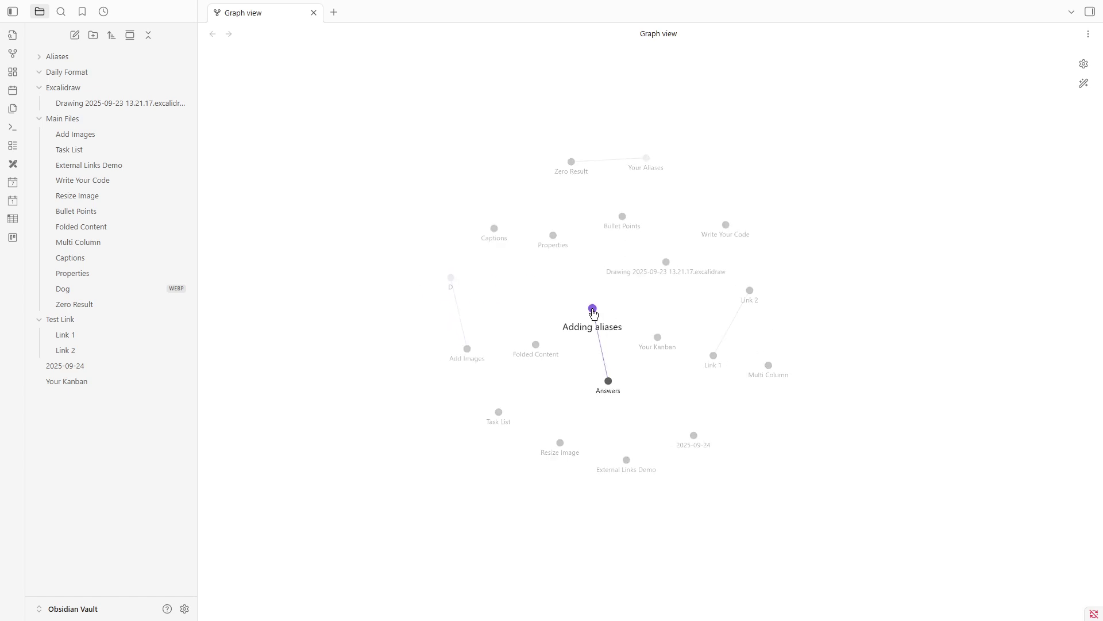
left_click_drag(596, 313, 458, 331)
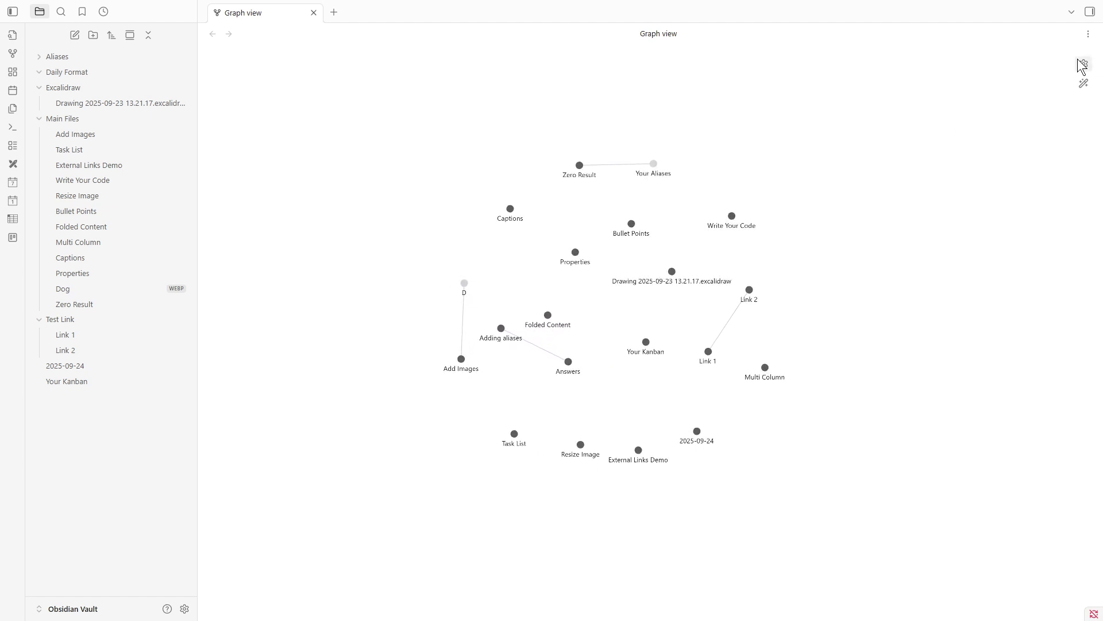
mouse_move(1083, 64)
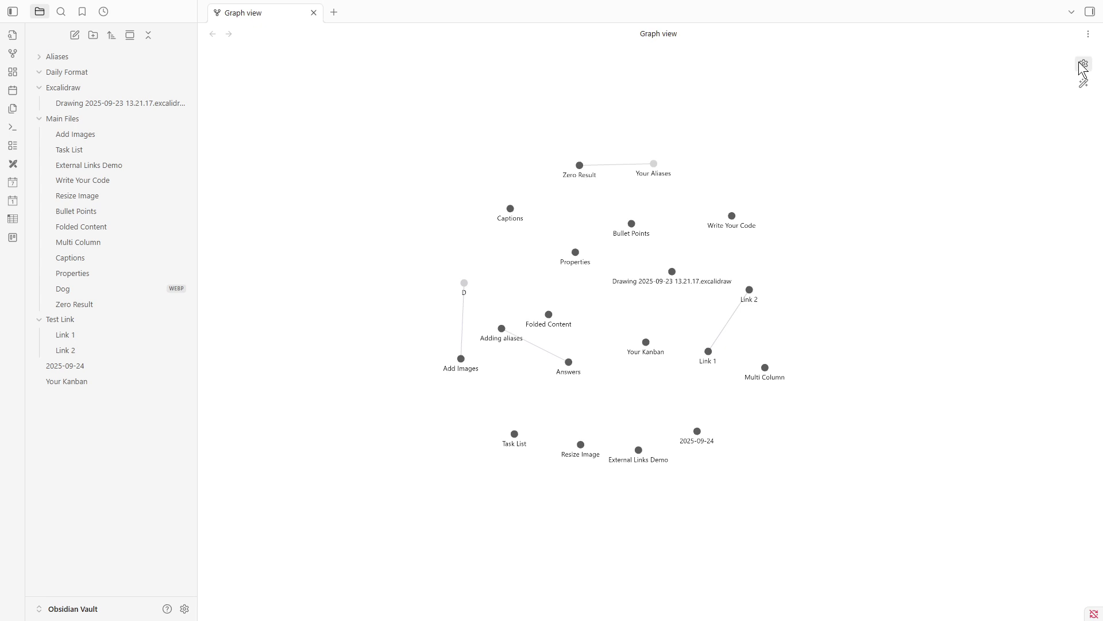
Step: In graph settings, lower the text fade threshold and centre force and enlarge the node size
left_click(1085, 65)
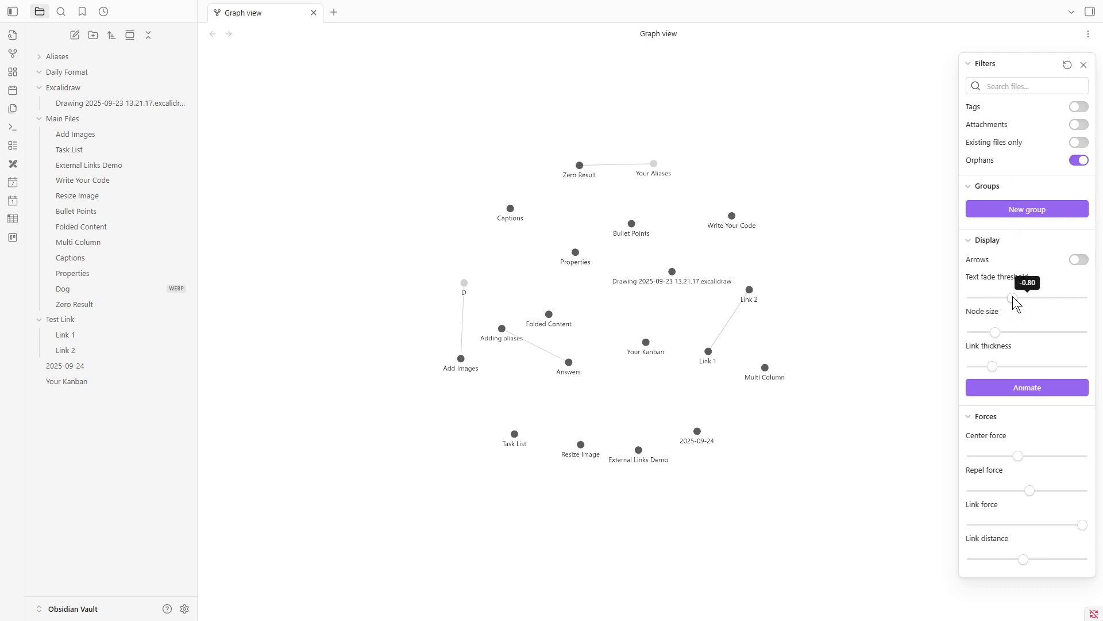
left_click_drag(1000, 298, 989, 298)
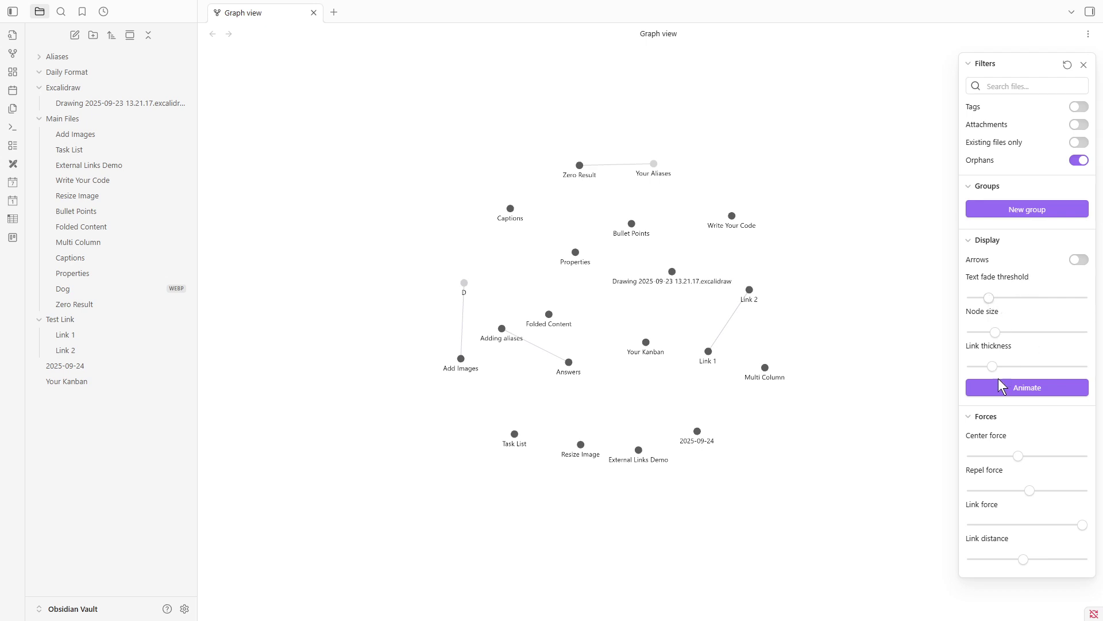
left_click_drag(1017, 456, 1001, 458)
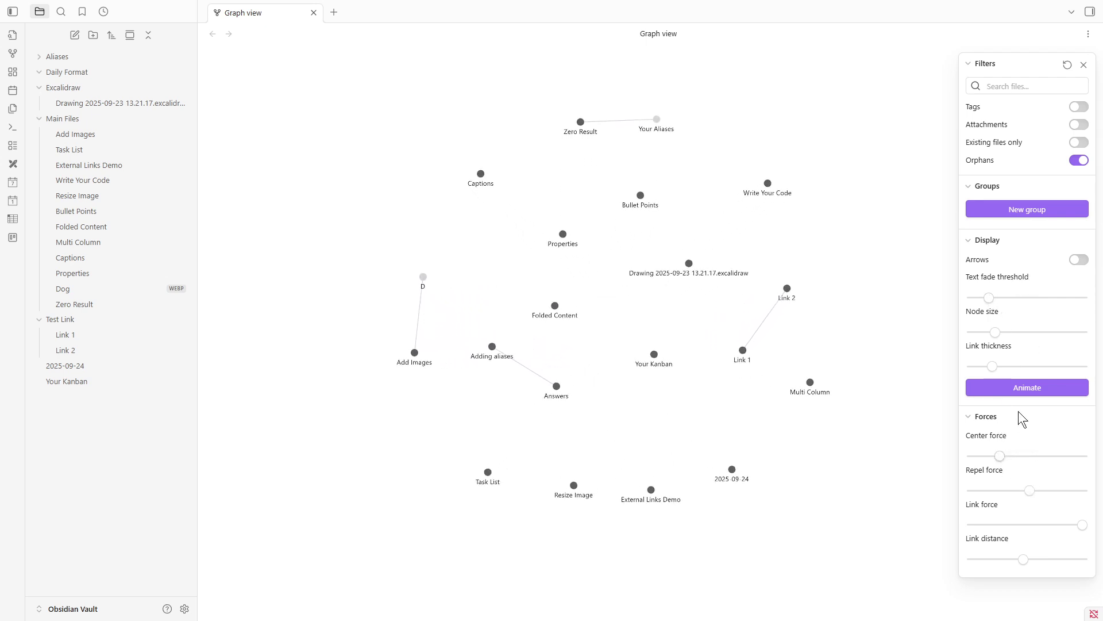
mouse_move(996, 331)
left_mouse_down()
mouse_move(1027, 331)
mouse_move(1008, 332)
left_mouse_up()
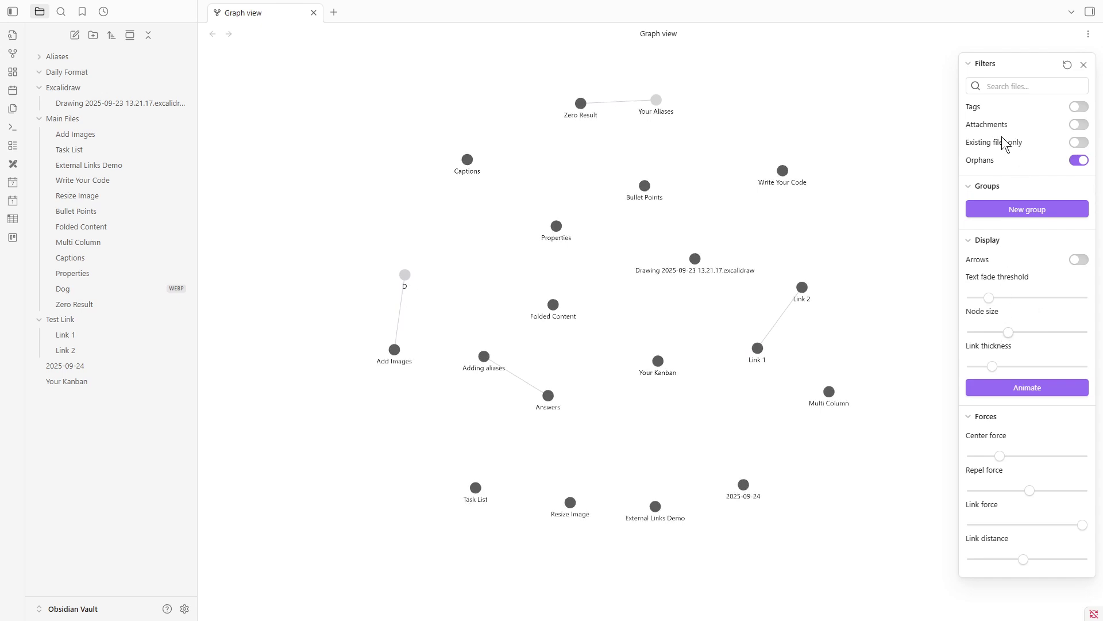
Step: Dismiss the file filter's search options and show tags and attachments as graph nodes
left_click(1008, 88)
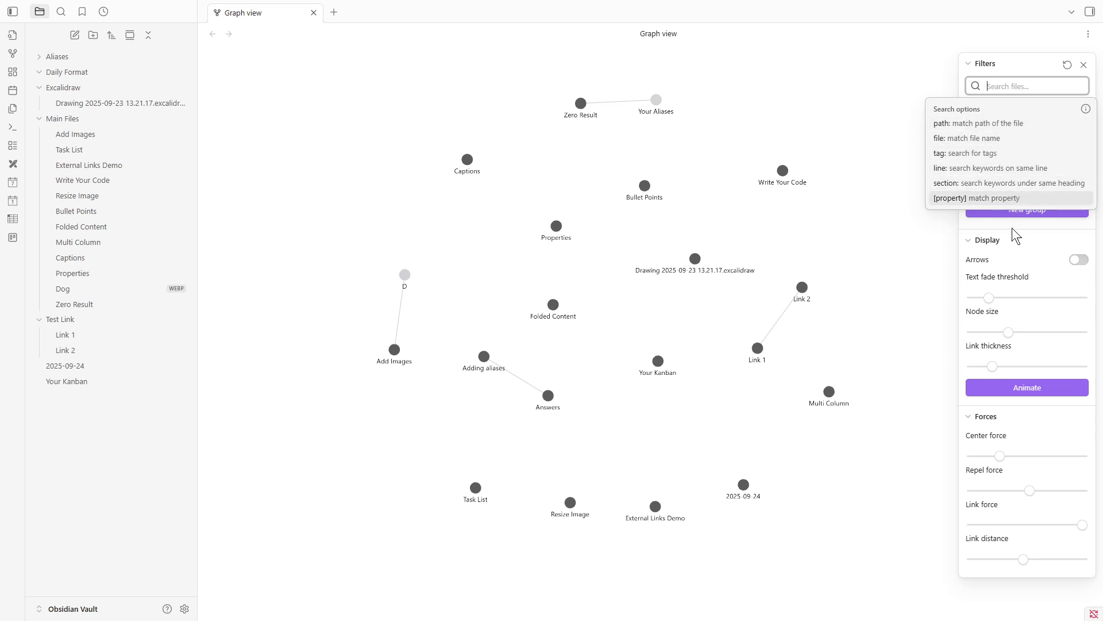
left_click(1027, 230)
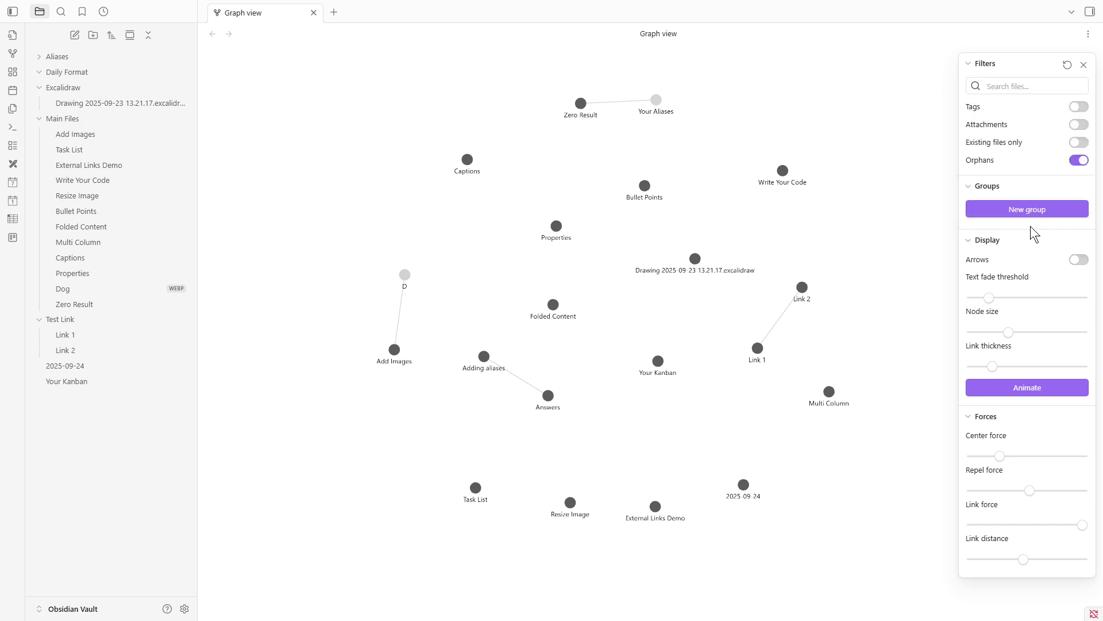
left_click(1078, 107)
left_click(1080, 126)
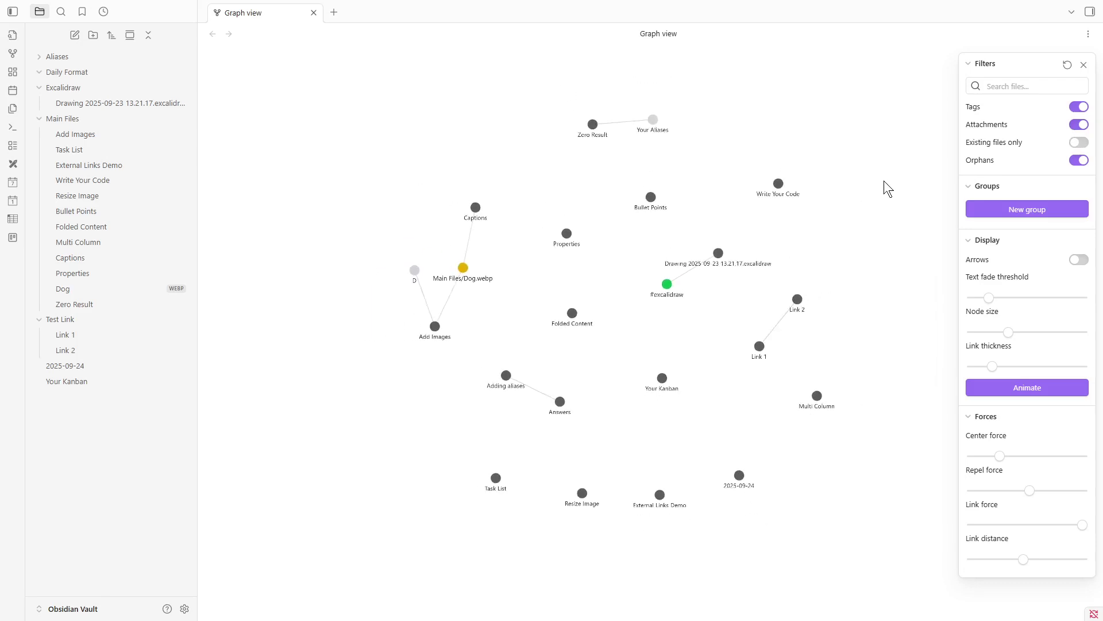
Step: Limit the graph to existing files only, hiding orphans briefly then showing them again
left_click(1079, 143)
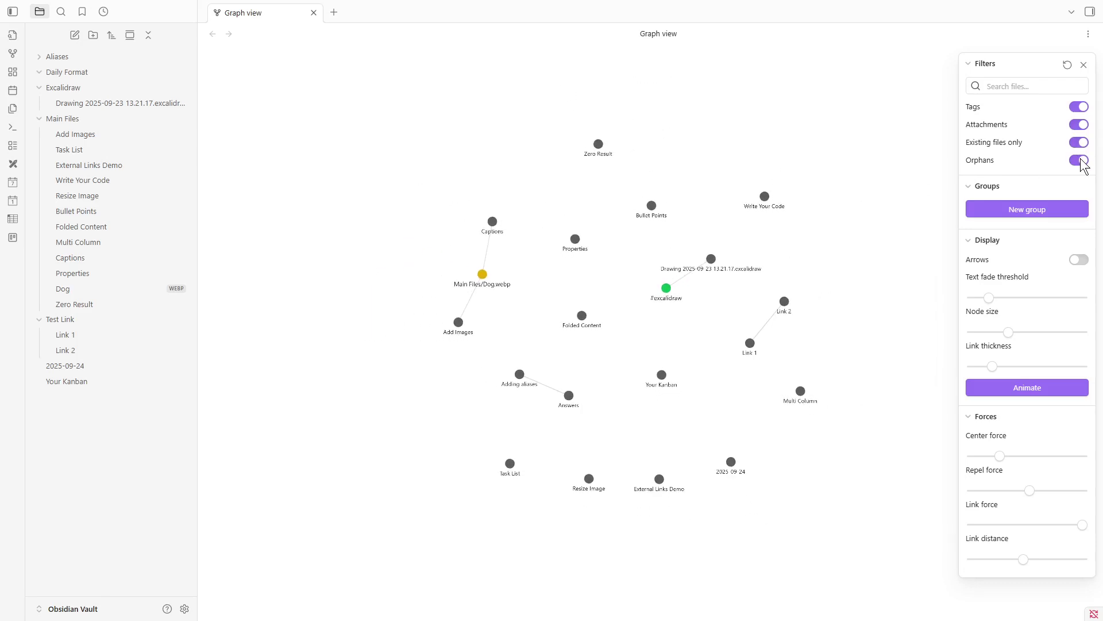
left_click(1079, 161)
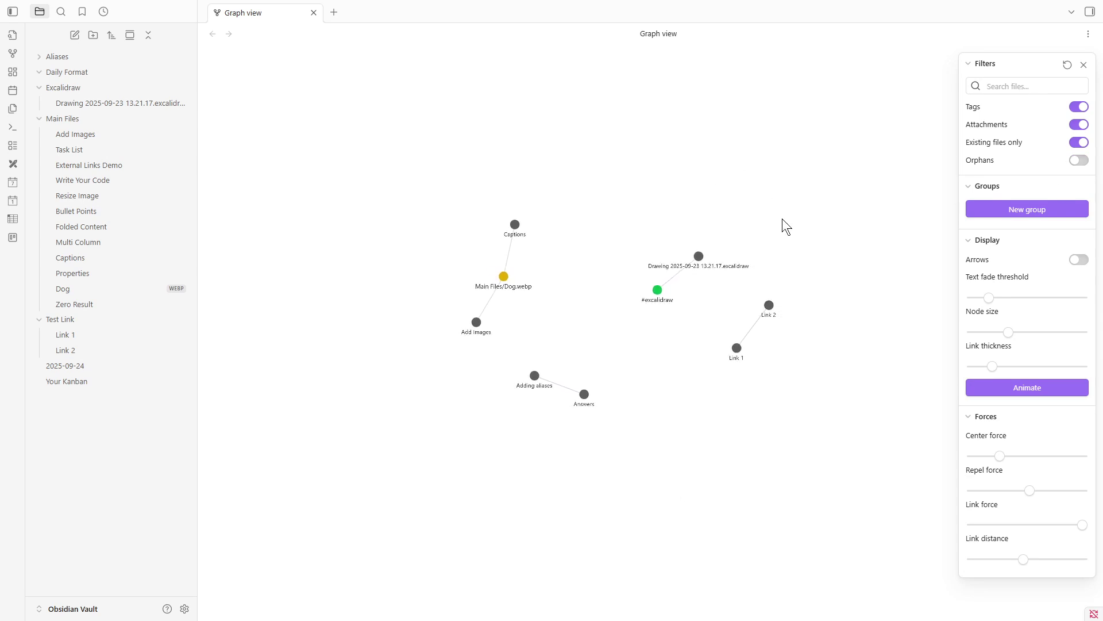
left_click(1080, 160)
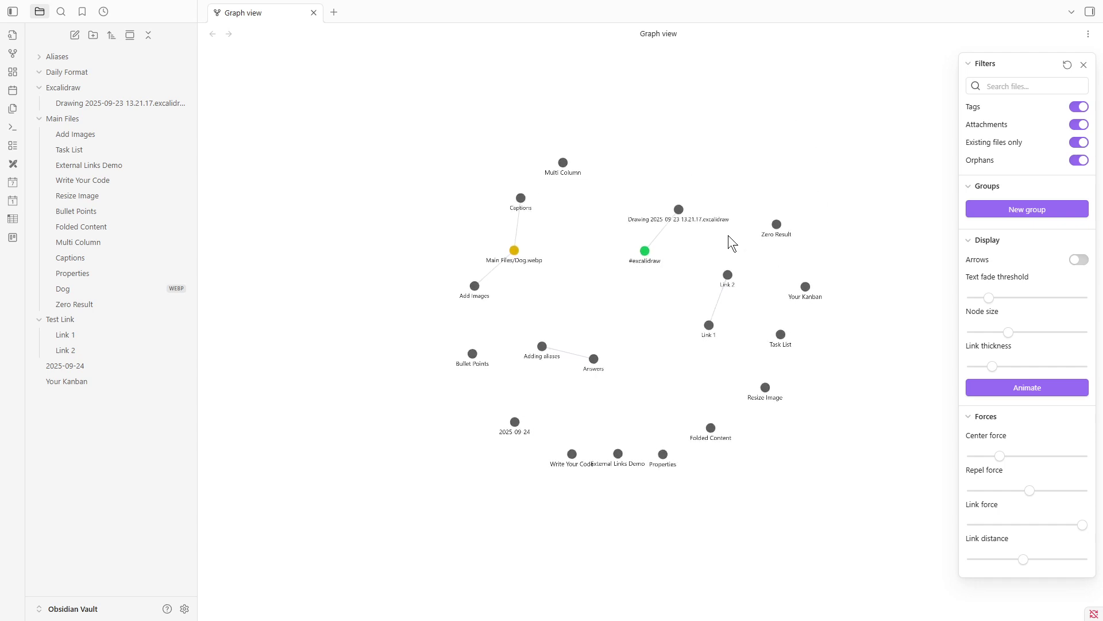
Step: Reposition the Main Files/Dog.webp node between Add Images and Captions, adjusting the view
left_click_drag(696, 251, 703, 233)
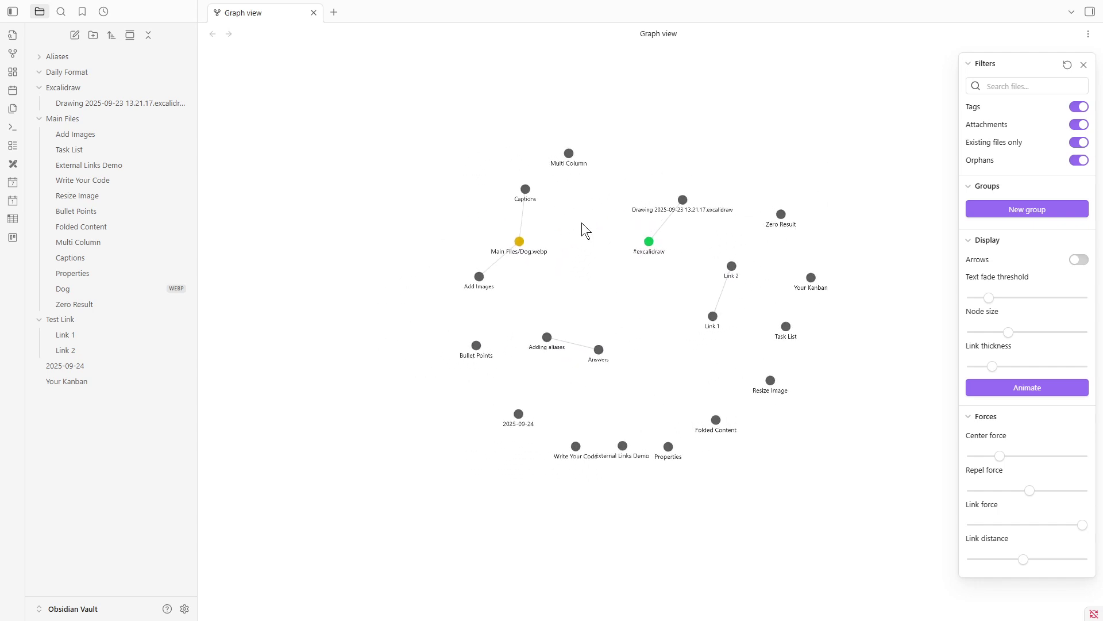
left_click_drag(518, 244, 600, 256)
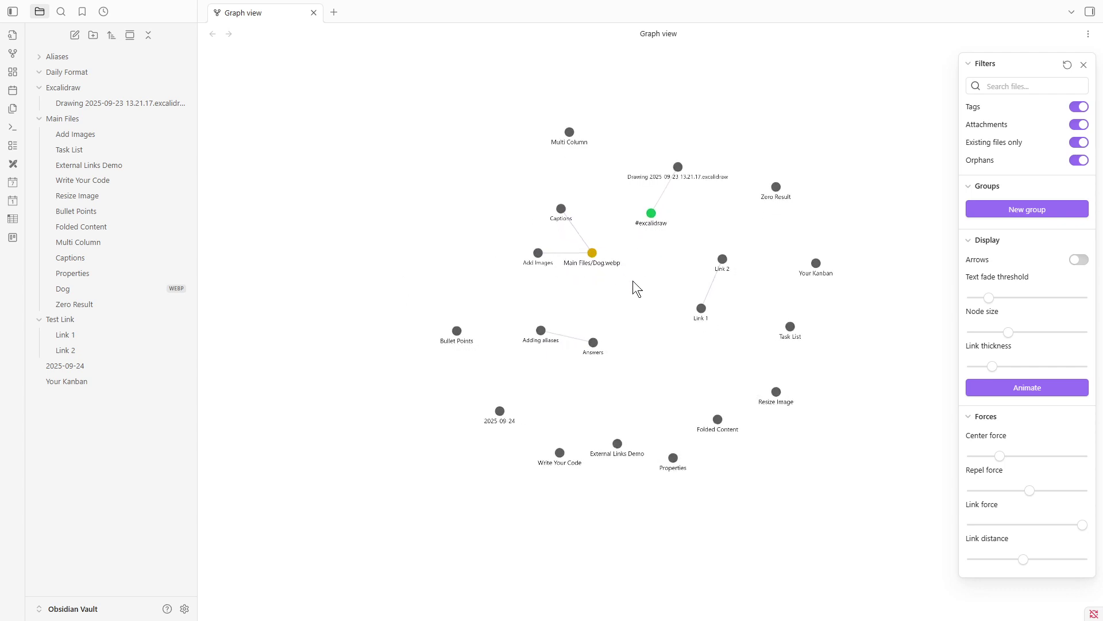
scroll(633, 285, "up", 2)
scroll(651, 296, "up", 1)
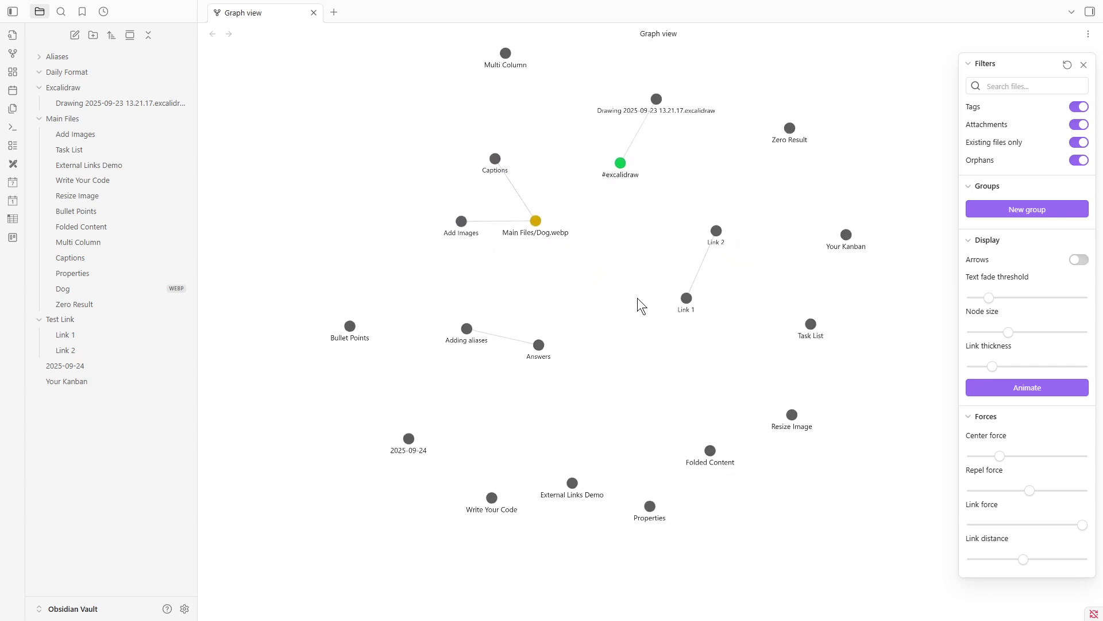
scroll(687, 331, "up", 2)
left_click_drag(690, 327, 665, 323)
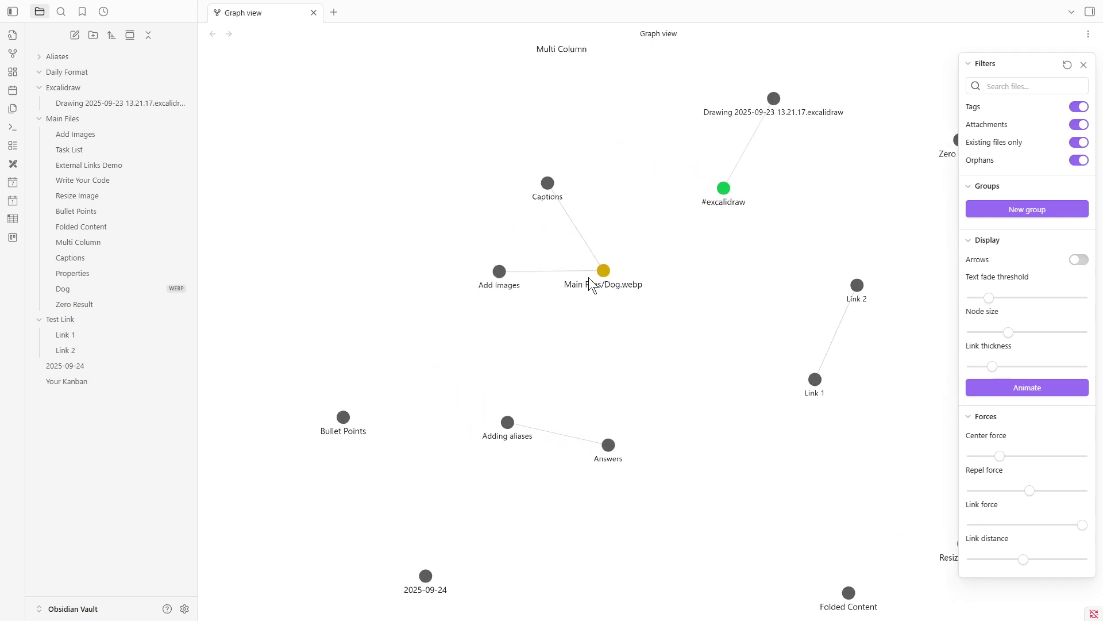
mouse_move(604, 272)
left_mouse_down()
mouse_move(489, 281)
mouse_move(454, 230)
left_mouse_up()
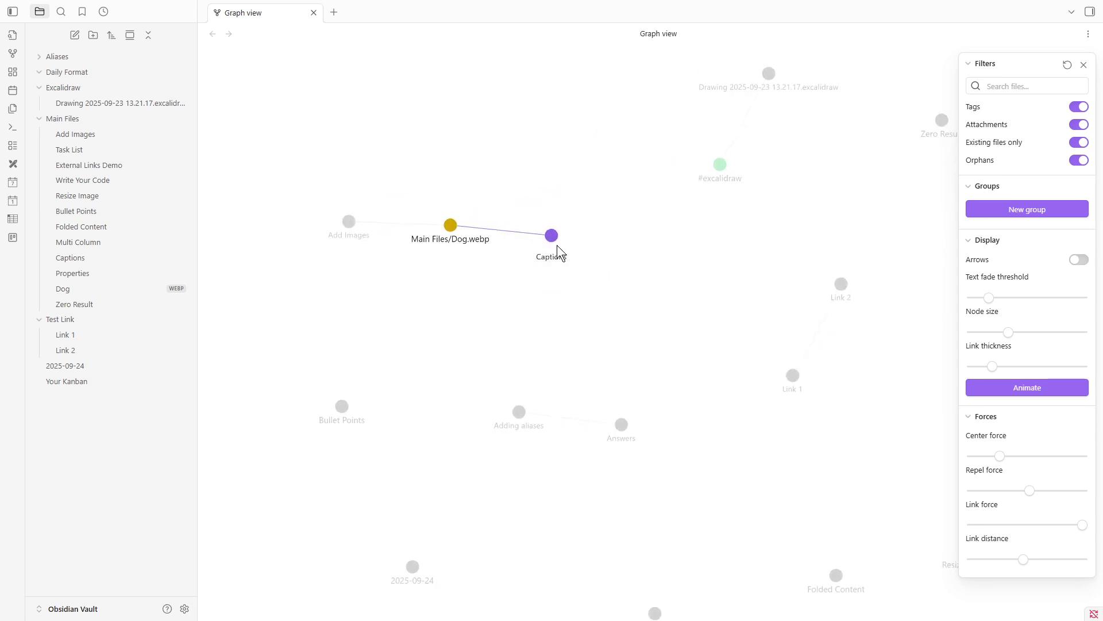
left_click_drag(631, 266, 636, 289)
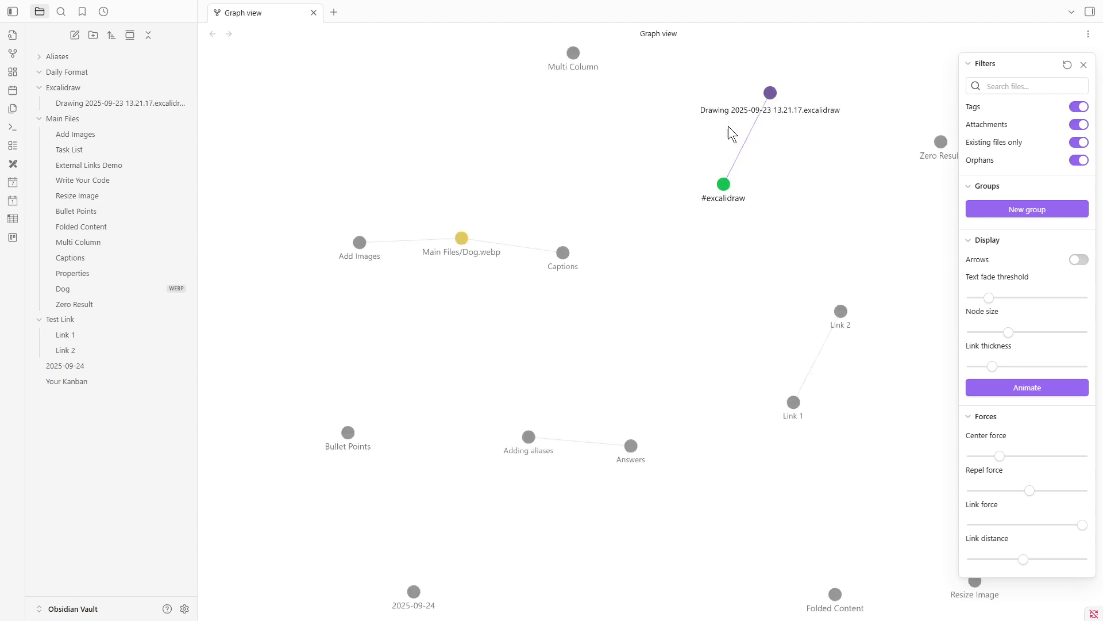
Step: Search the #excalidraw tag, view the Drawing note, and return to the graph view
left_click(724, 185)
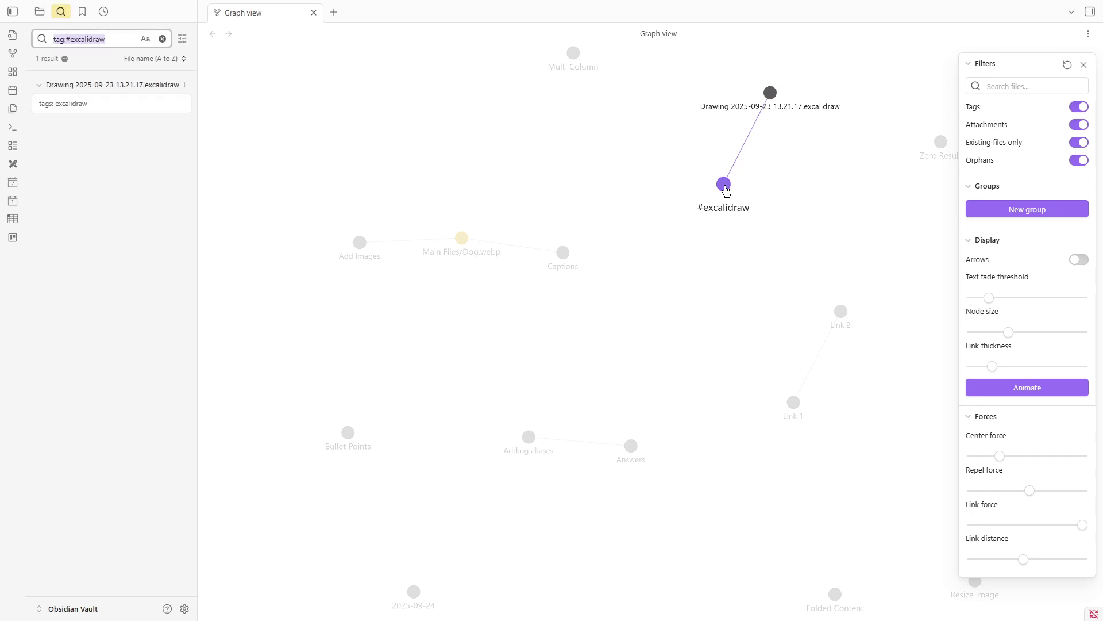
left_click(771, 94)
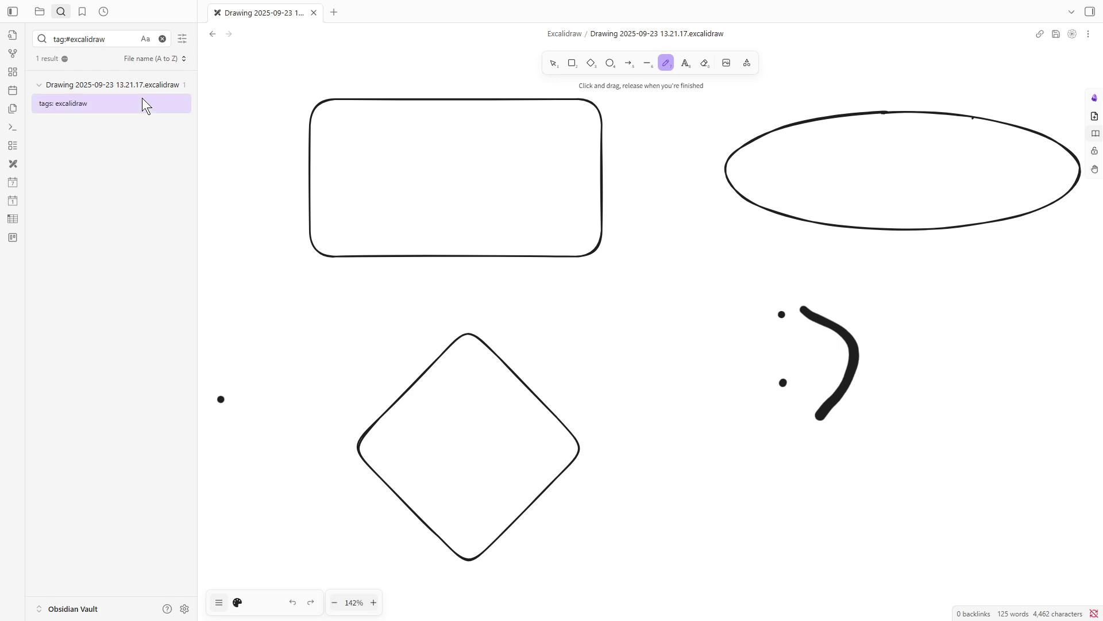
left_click(13, 54)
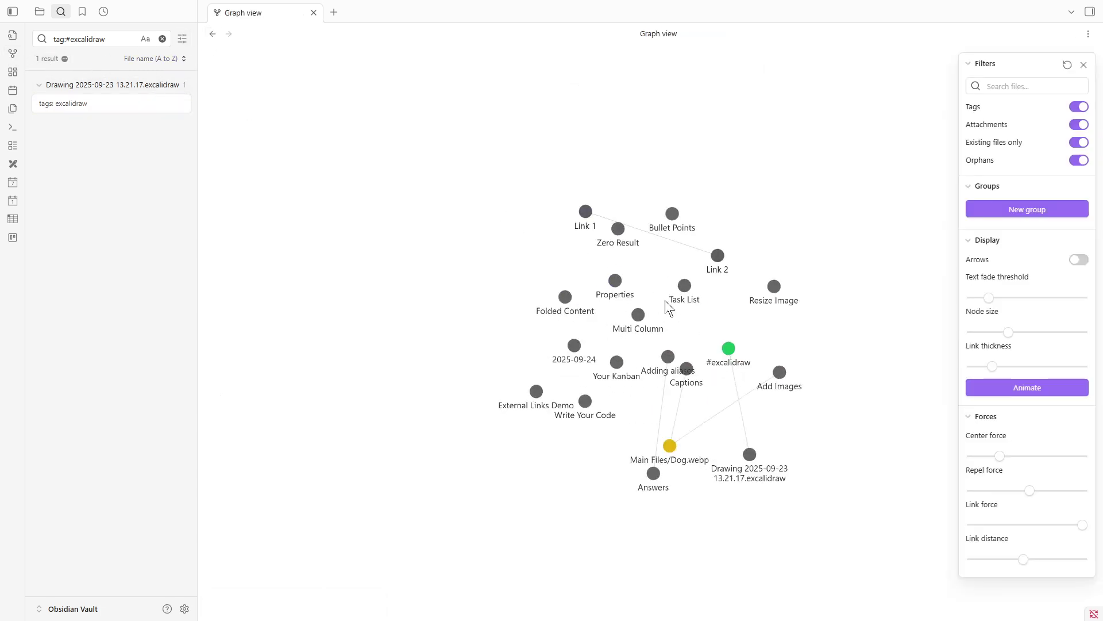